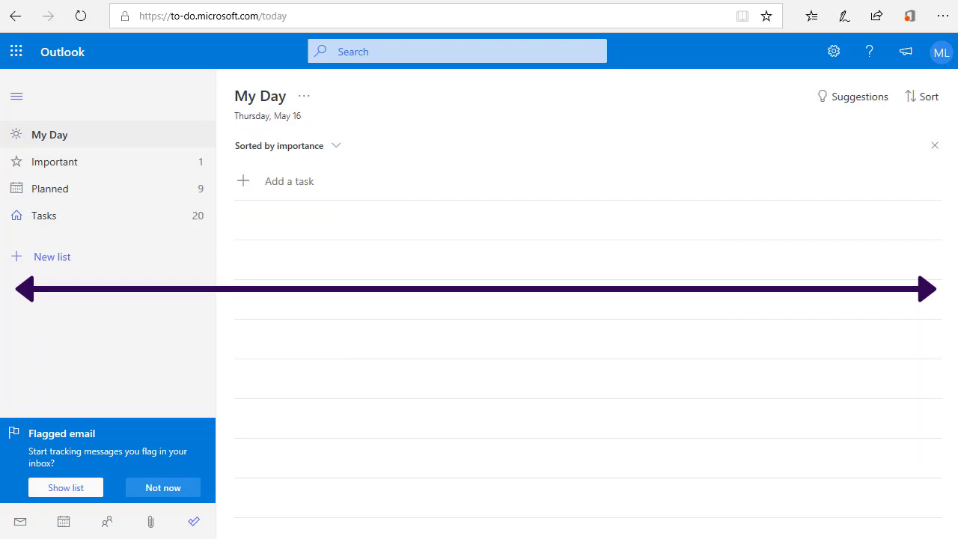
- Switch from My Day to the Tasks list with its 20 tasks
{"action": "left_click", "coordinate": [37, 227]}
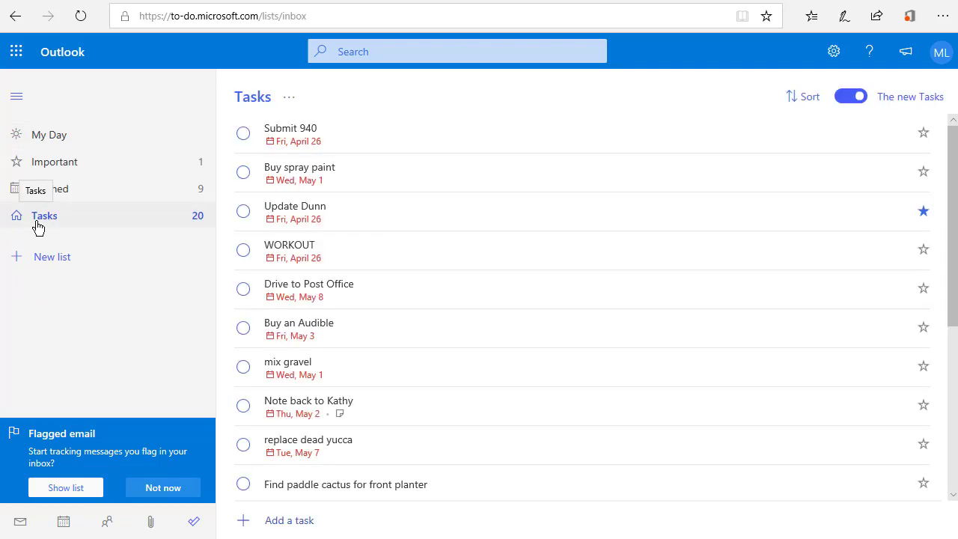
- Show the details of the starred, overdue Update Dunn task beside the list
{"action": "left_click", "coordinate": [346, 214]}
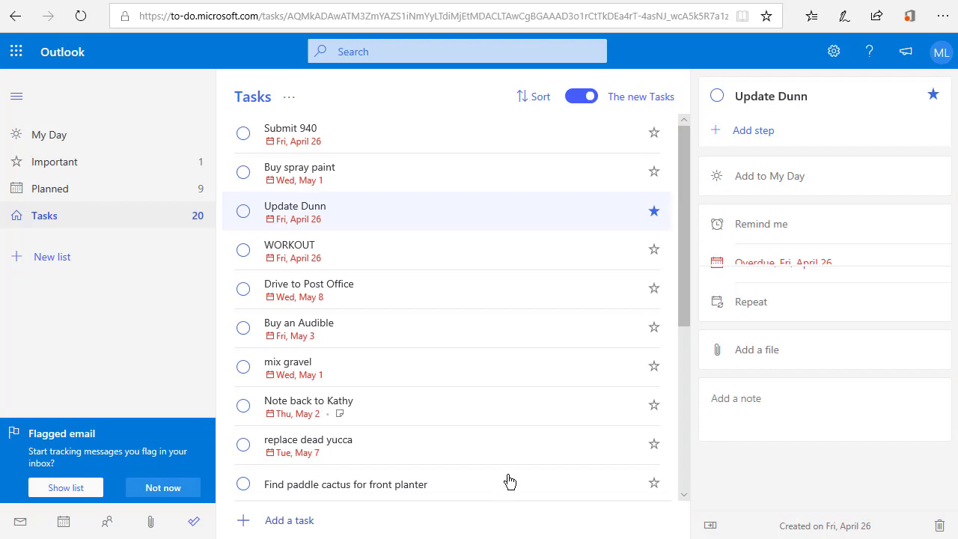
- Narrow the browser window to a compact layout and expand the lists menu
{"action": "left_click_drag", "start_coordinate": [956, 289], "coordinate": [320, 285]}
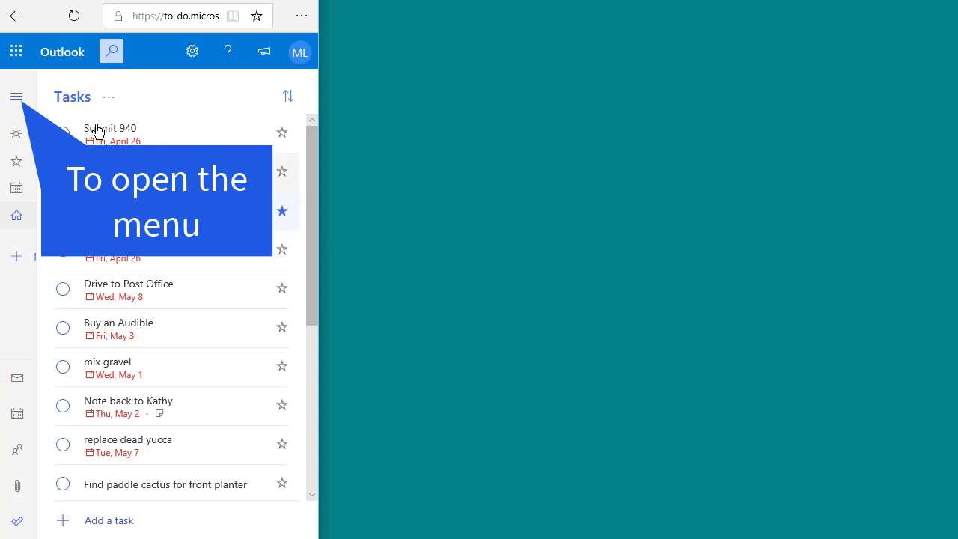
{"action": "left_click", "coordinate": [16, 99]}
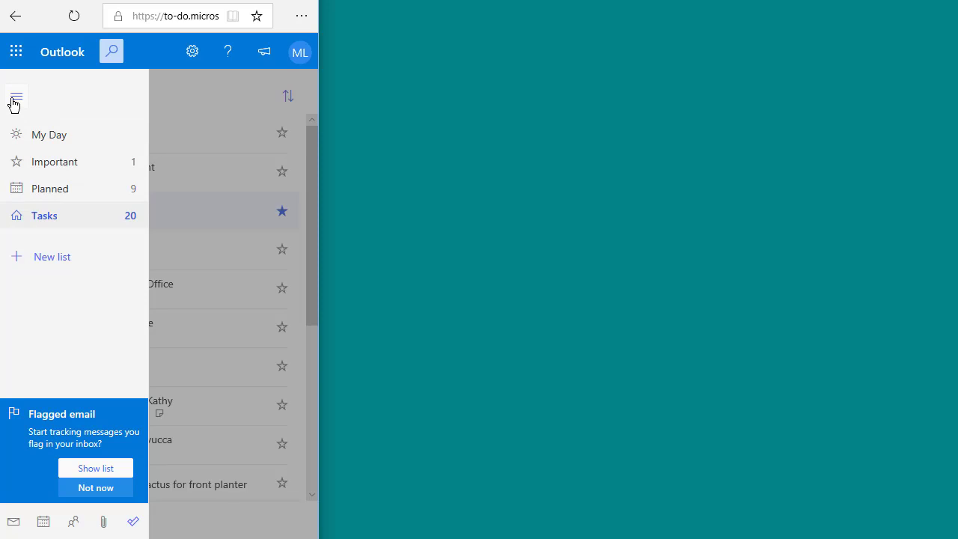
- Collapse the sidebar, view and close Update Dunn's details, then re-expand navigation
{"action": "left_click", "coordinate": [15, 101]}
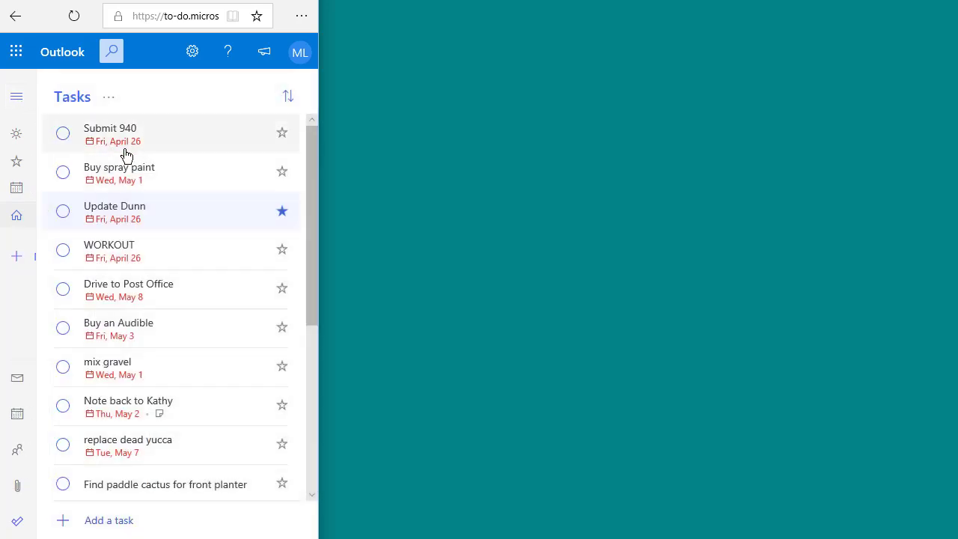
{"action": "left_click", "coordinate": [118, 215]}
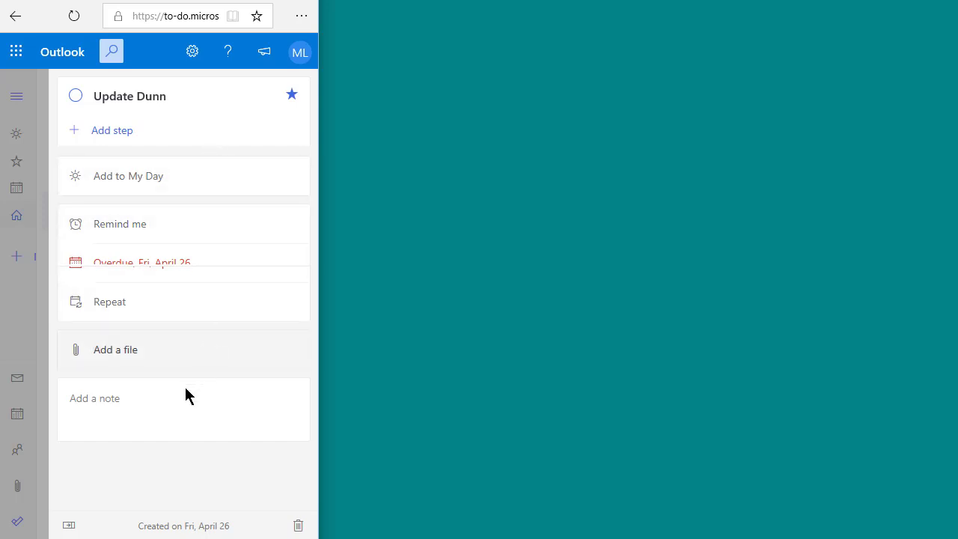
{"action": "left_click", "coordinate": [68, 529]}
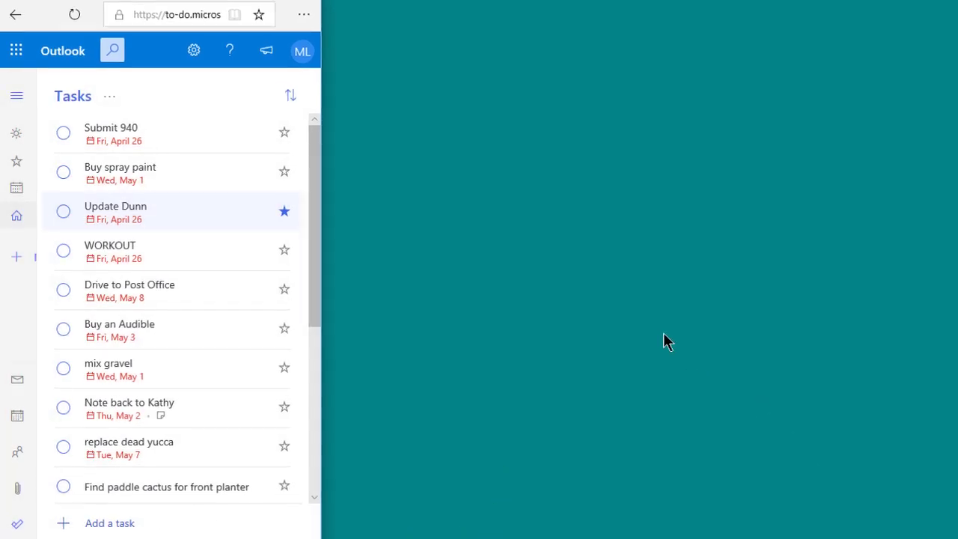
{"action": "left_click", "coordinate": [18, 85]}
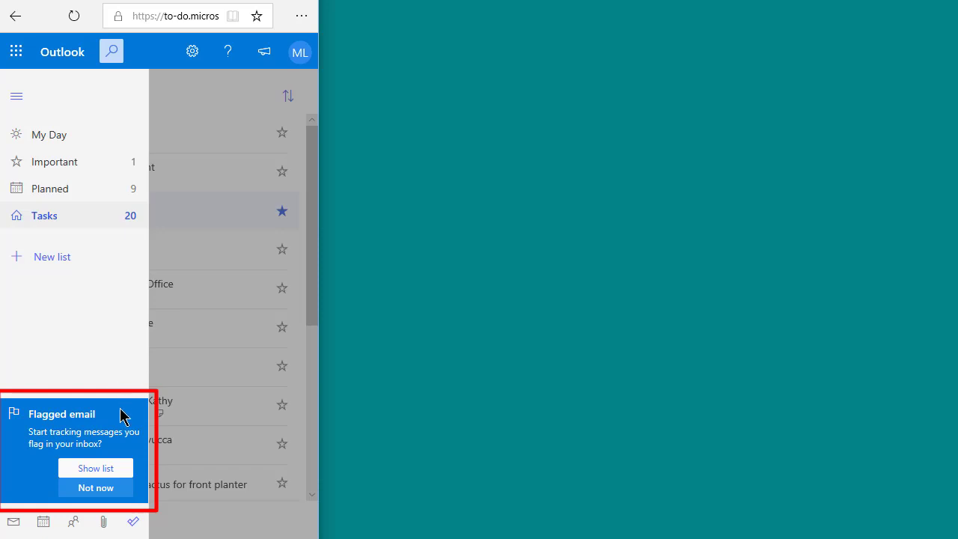
- Dismiss the Flagged email prompt with Not now and return to the Tasks list
{"action": "left_click", "coordinate": [109, 494]}
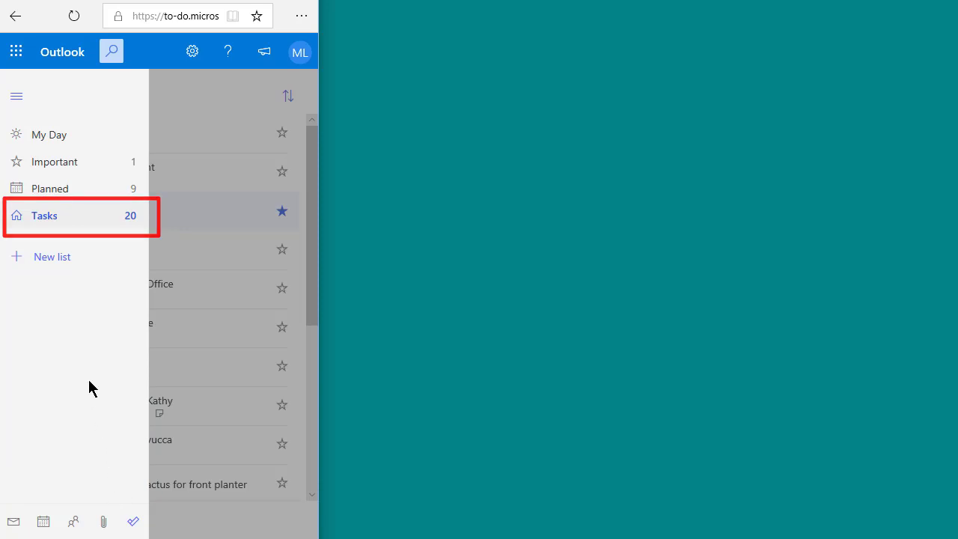
{"action": "left_click", "coordinate": [45, 219]}
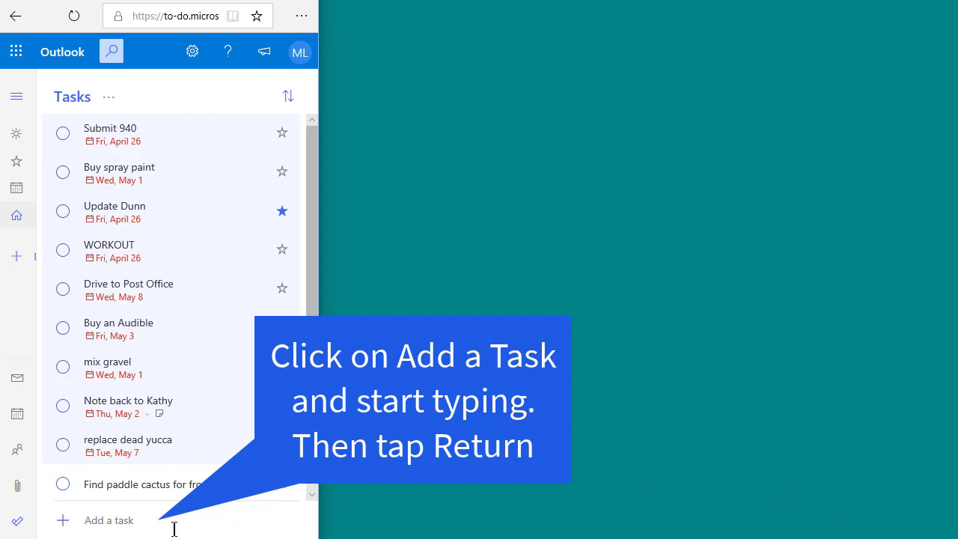
{"action": "left_click", "coordinate": [108, 519]}
- Add the task 'New Task in To-Do' and star Drive to Post Office as important
{"action": "type", "text": "New Task"}
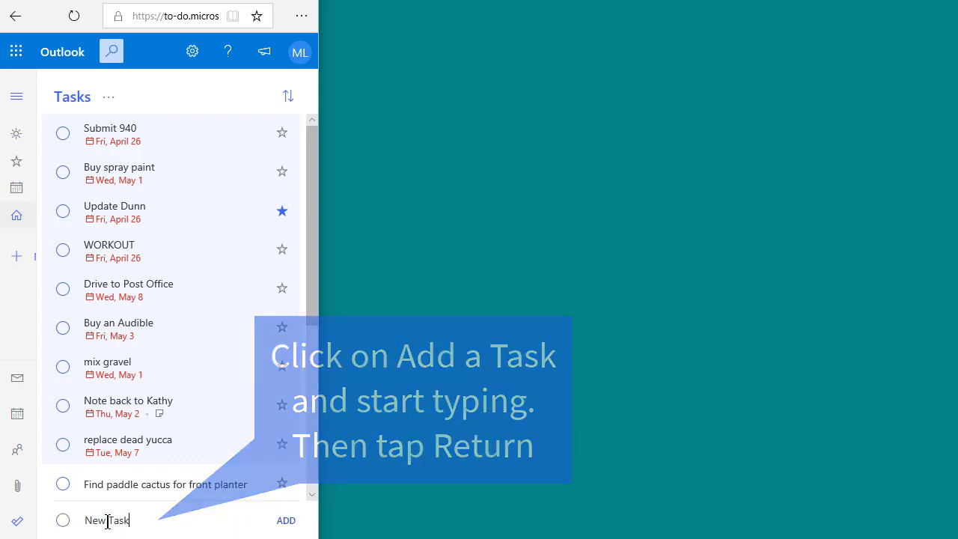
{"action": "type", "text": " in To-Do"}
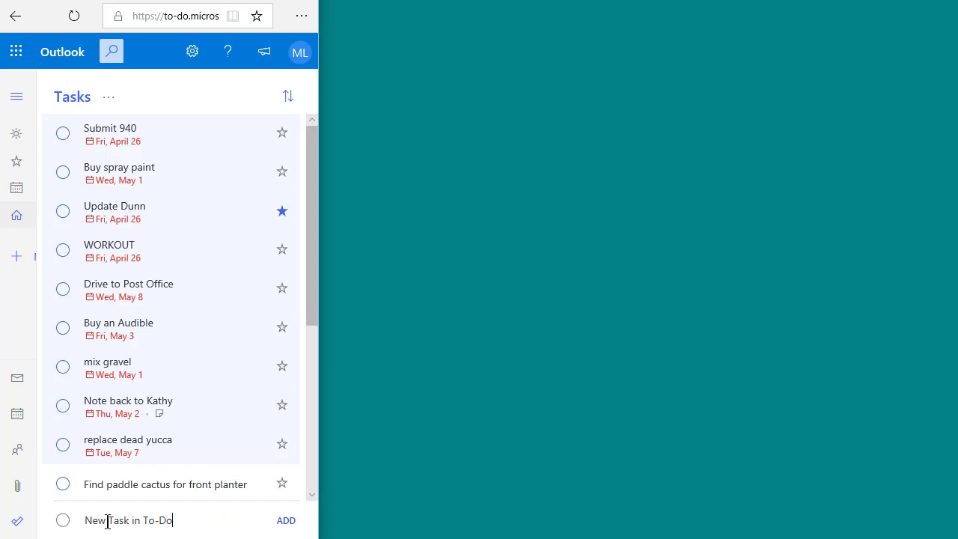
{"action": "left_click", "coordinate": [288, 526]}
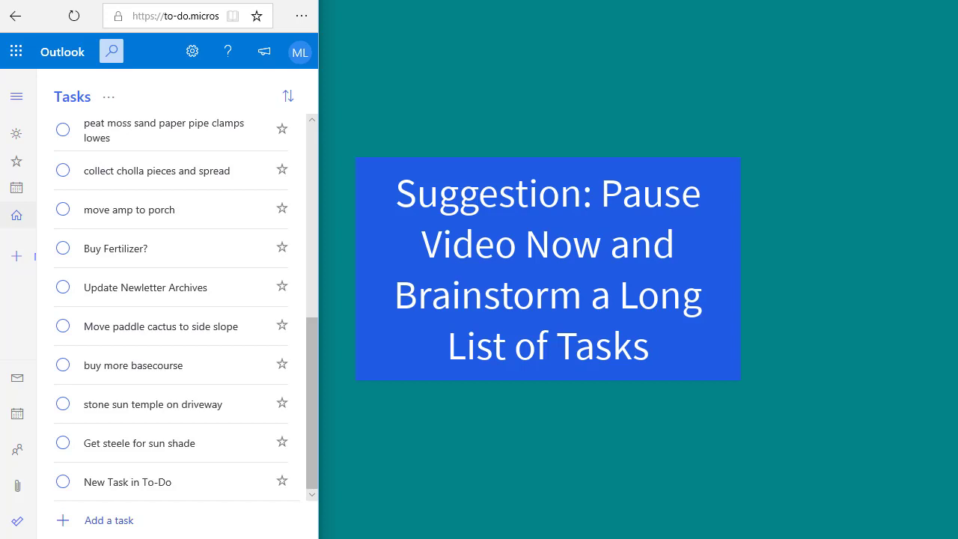
{"action": "scroll", "coordinate": [172, 307], "scroll_direction": "up", "scroll_amount": 10}
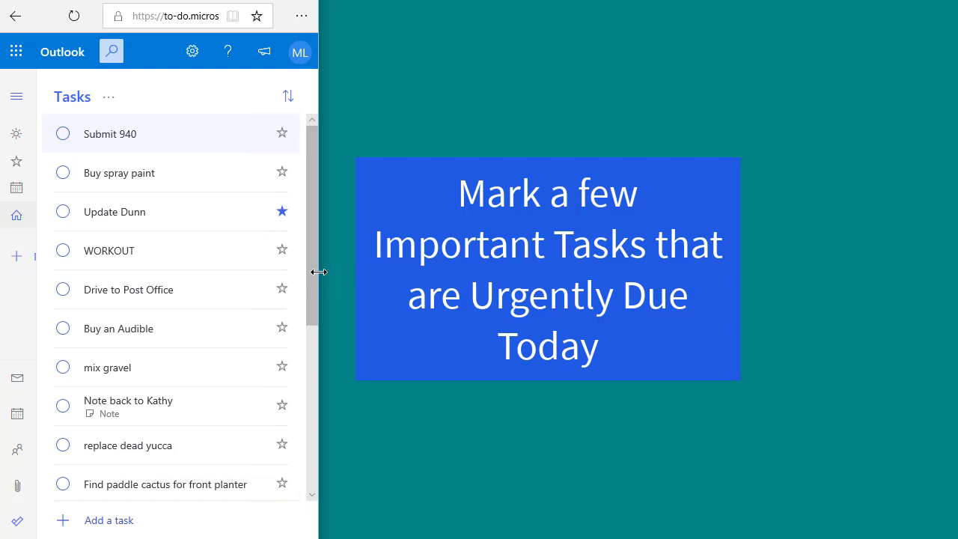
{"action": "left_click", "coordinate": [282, 291]}
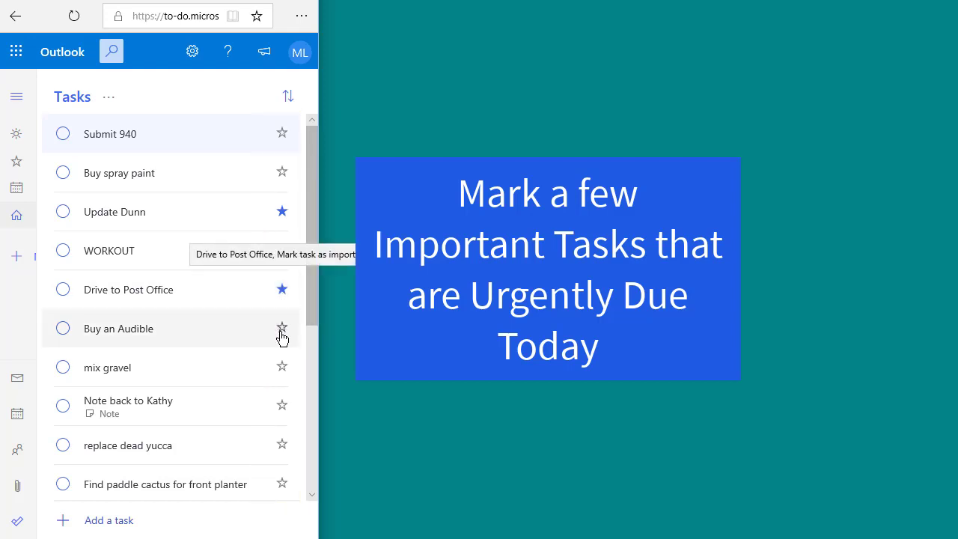
- Star Buy an Audible and Note back to Kathy as important
{"action": "left_click", "coordinate": [281, 330]}
{"action": "left_click", "coordinate": [280, 405]}
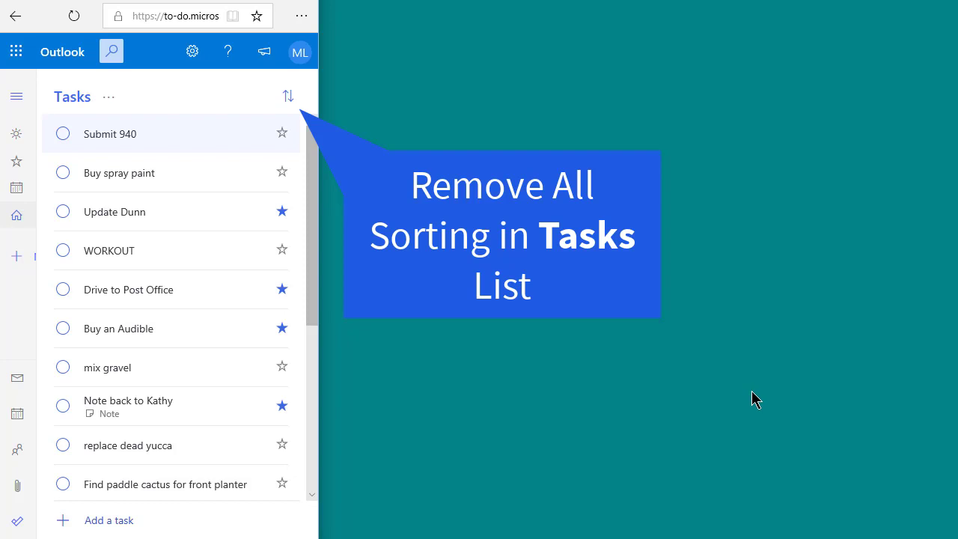
- Sort by importance, try dragging WORKOUT and mix gravel, then clear the sort
{"action": "left_click", "coordinate": [288, 98]}
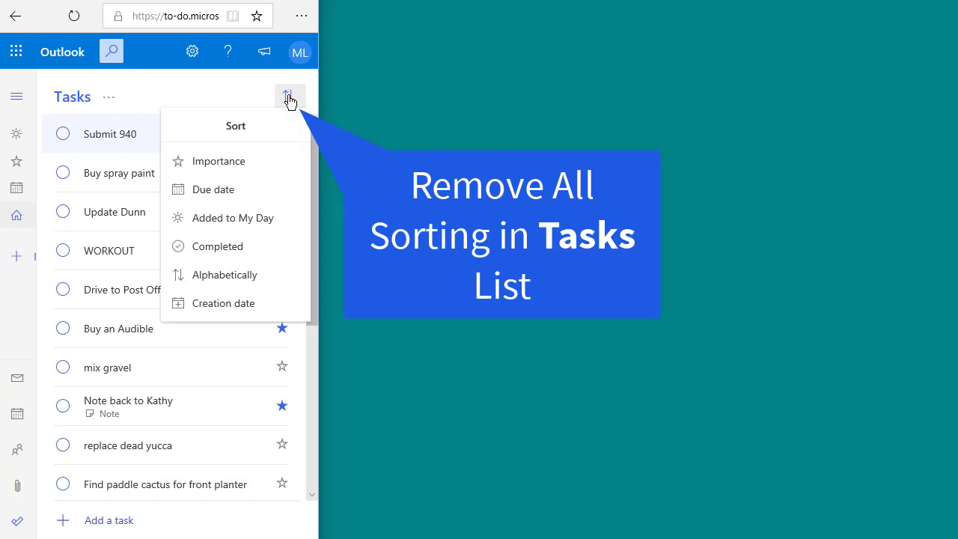
{"action": "left_click", "coordinate": [240, 164]}
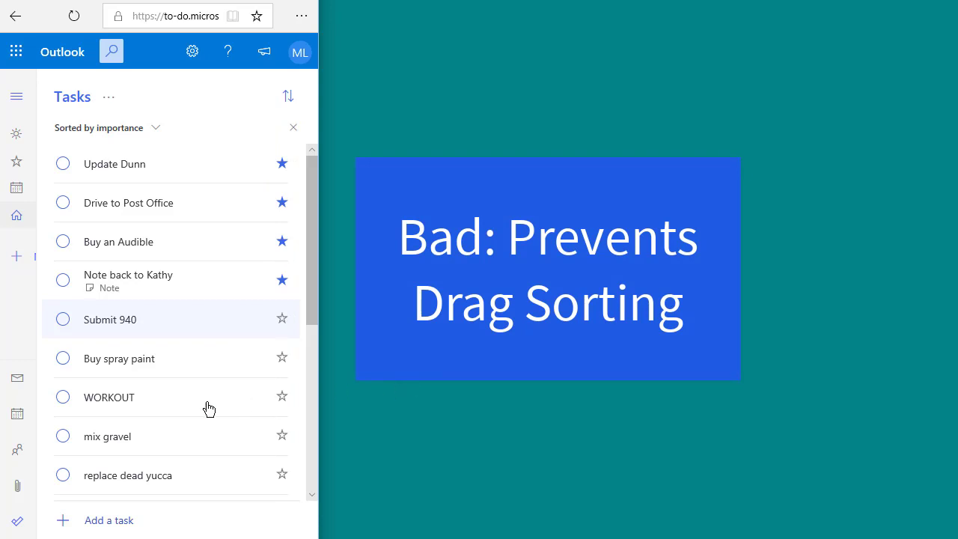
{"action": "left_click_drag", "start_coordinate": [140, 392], "coordinate": [128, 412]}
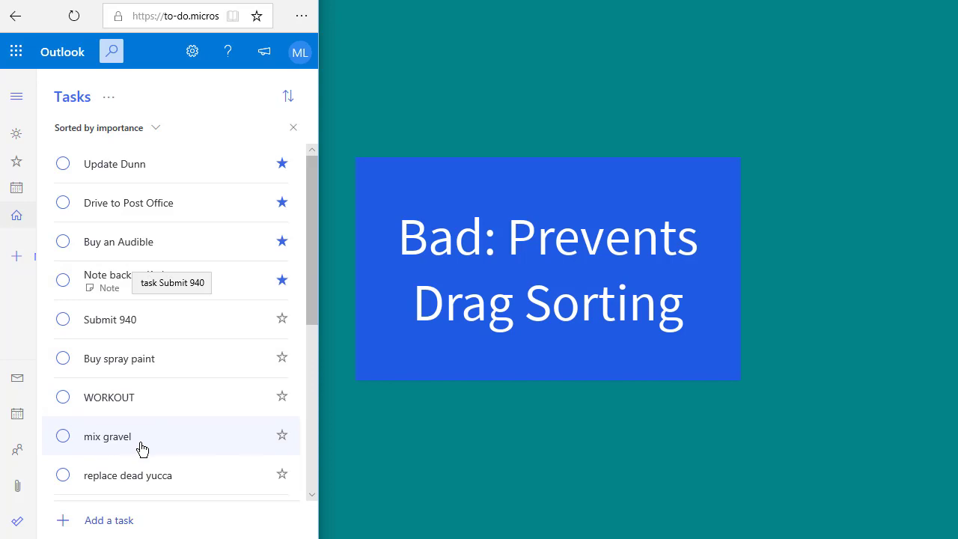
{"action": "left_click_drag", "start_coordinate": [154, 438], "coordinate": [142, 217]}
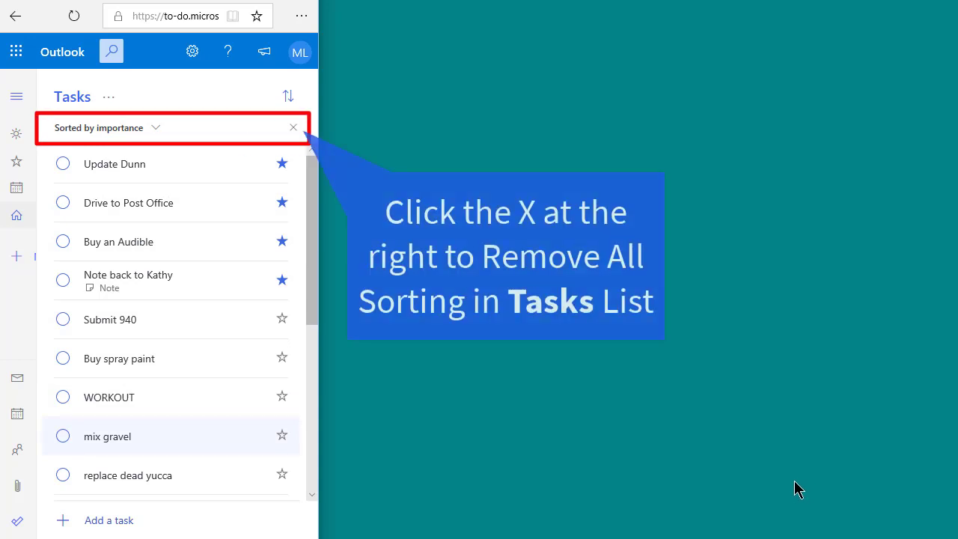
{"action": "left_click", "coordinate": [293, 129]}
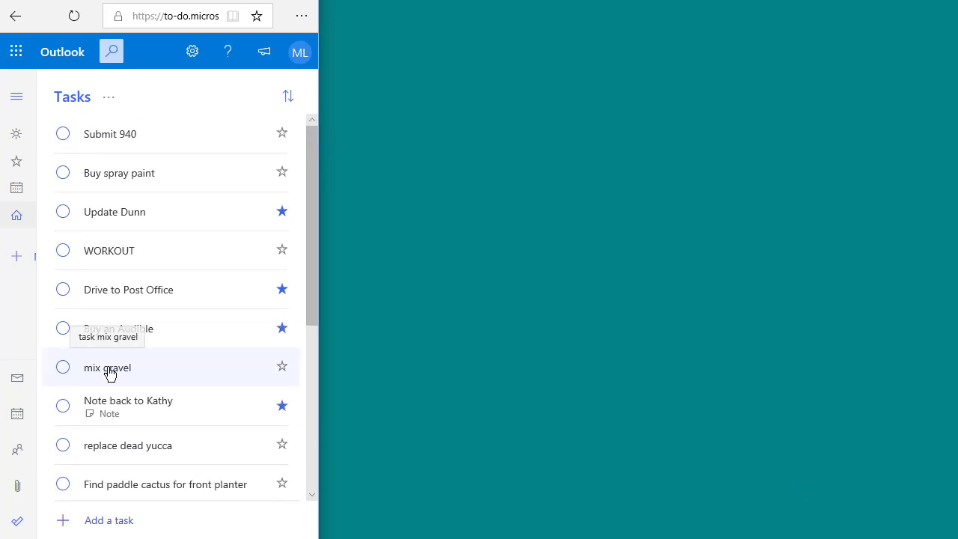
- Drag mix gravel up, then Update Dunn, Drive to Post Office and Note back to Kathy to the top
{"action": "left_click_drag", "start_coordinate": [109, 372], "coordinate": [161, 229]}
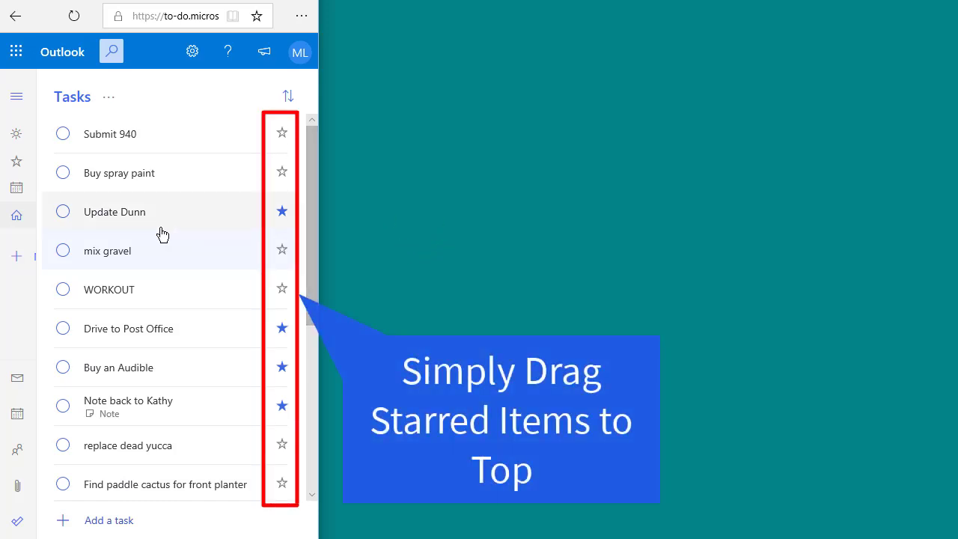
{"action": "left_click_drag", "start_coordinate": [137, 220], "coordinate": [156, 124]}
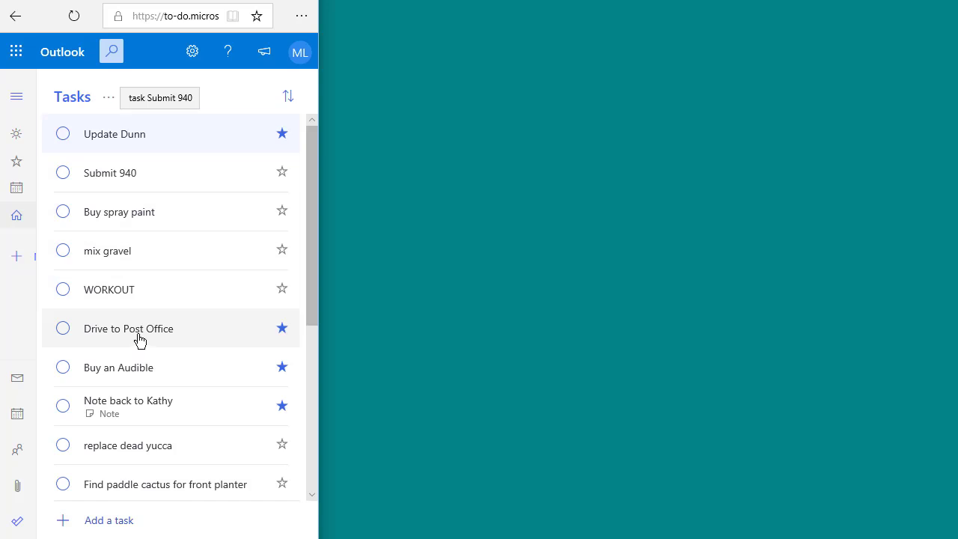
{"action": "left_click_drag", "start_coordinate": [136, 334], "coordinate": [169, 172]}
{"action": "mouse_move", "coordinate": [165, 381]}
{"action": "left_mouse_down"}
{"action": "mouse_move", "coordinate": [196, 344]}
{"action": "mouse_move", "coordinate": [208, 248]}
{"action": "left_mouse_up"}
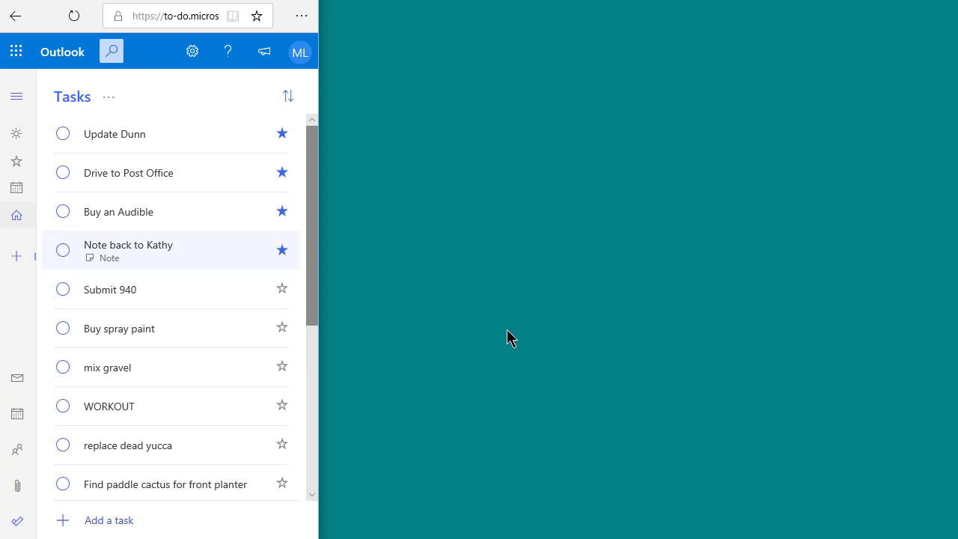
- Move mix gravel, WORKOUT and replace dead yucca up below Submit 940
{"action": "left_click", "coordinate": [132, 379]}
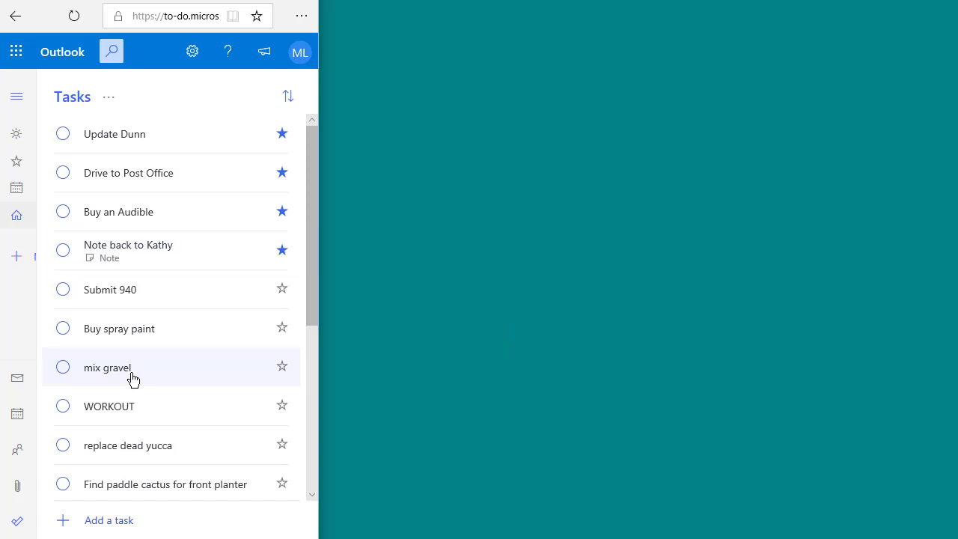
{"action": "mouse_move", "coordinate": [135, 378]}
{"action": "left_mouse_down"}
{"action": "mouse_move", "coordinate": [167, 342]}
{"action": "mouse_move", "coordinate": [173, 317]}
{"action": "mouse_move", "coordinate": [135, 274]}
{"action": "left_mouse_up"}
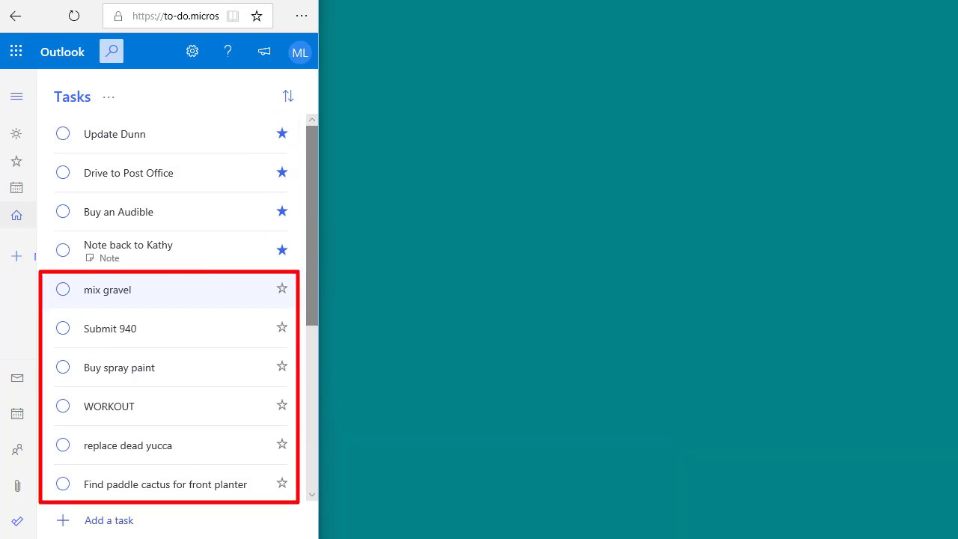
{"action": "left_click_drag", "start_coordinate": [179, 400], "coordinate": [189, 281]}
{"action": "left_click_drag", "start_coordinate": [100, 459], "coordinate": [155, 372]}
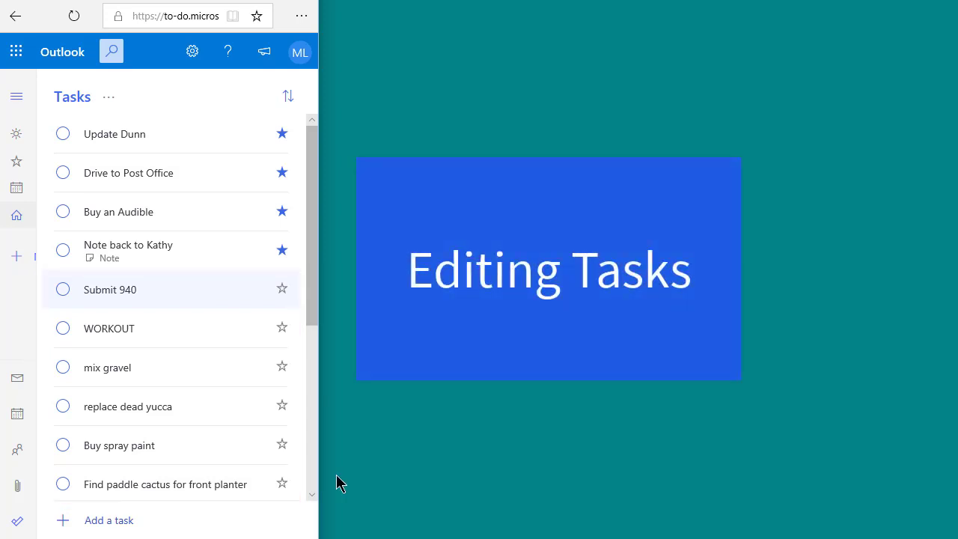
- Rename the 'mix gravel' task by appending ' with soil' to its title
{"action": "left_click", "coordinate": [170, 376]}
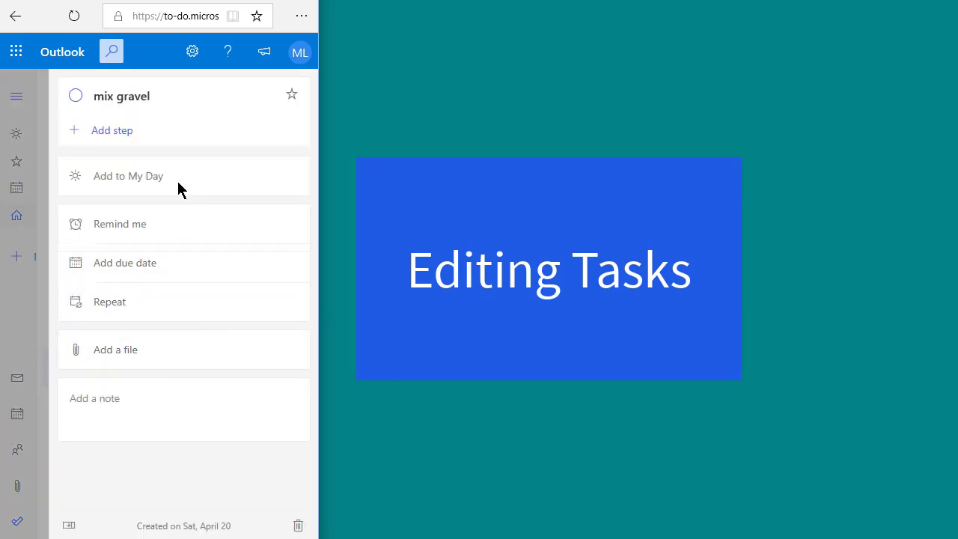
{"action": "left_click", "coordinate": [152, 96]}
{"action": "type", "text": "with soil"}
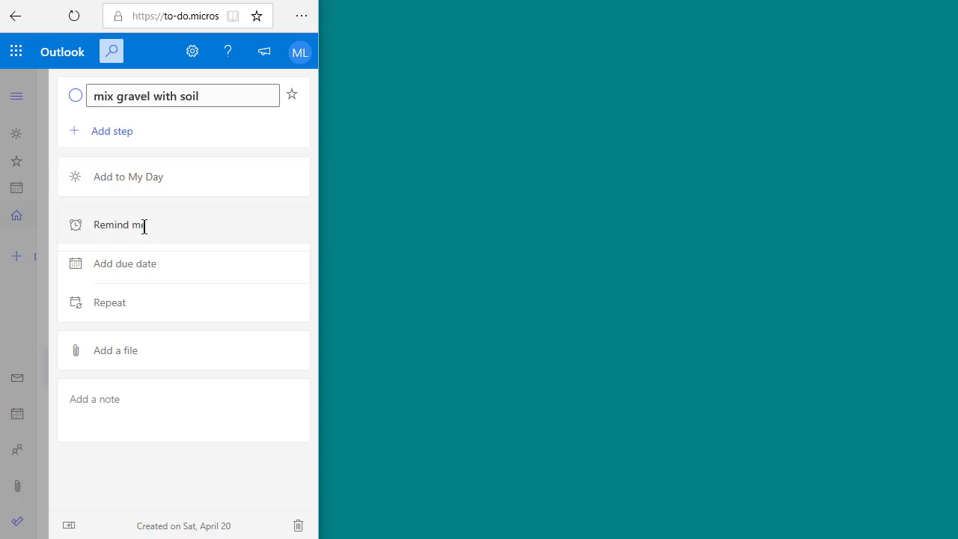
- Set 'mix gravel with soil' due Tomorrow and close its detail pane
{"action": "left_click", "coordinate": [82, 272]}
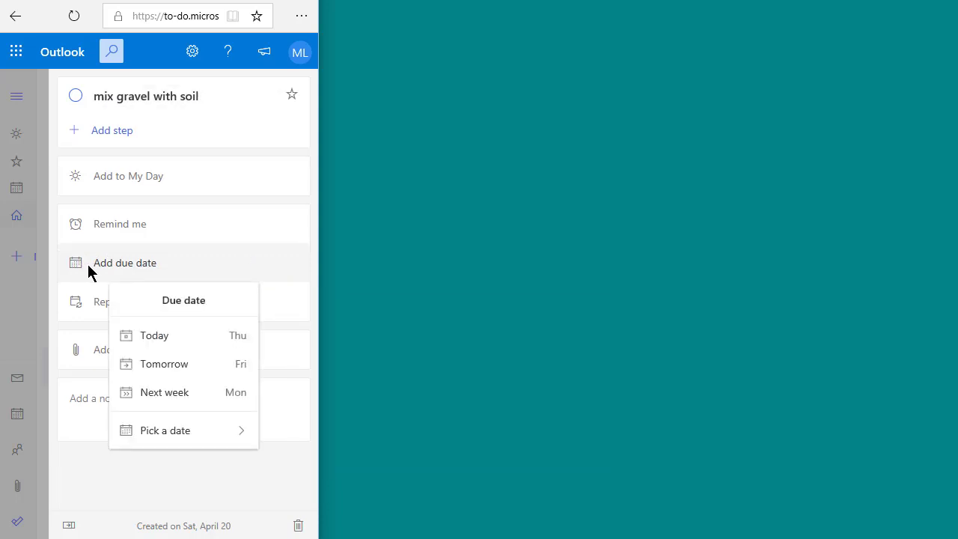
{"action": "left_click", "coordinate": [165, 367]}
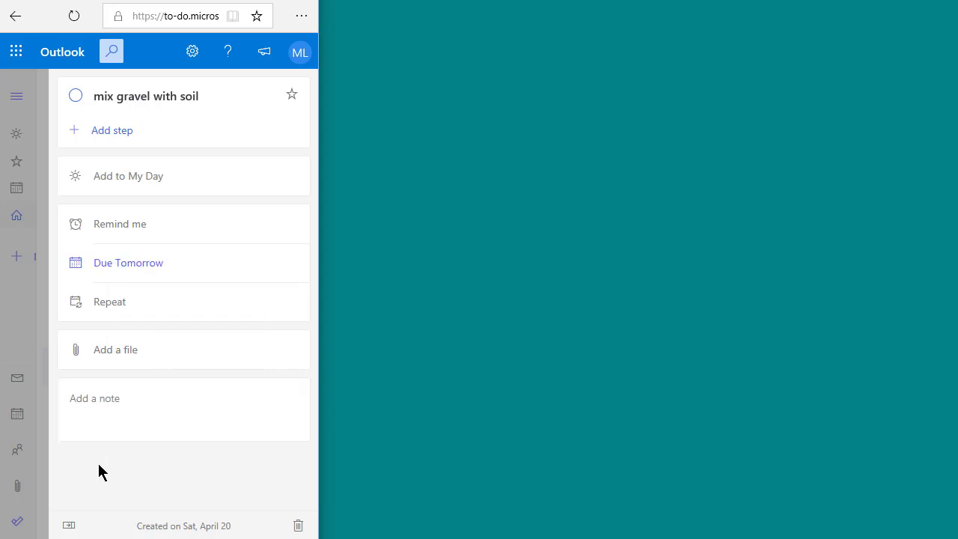
{"action": "left_click", "coordinate": [69, 528]}
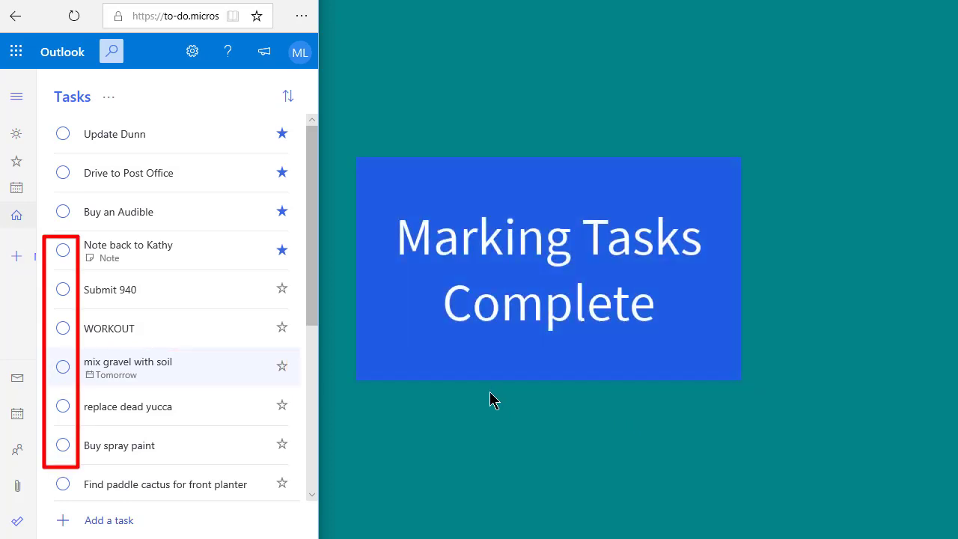
- Mark WORKOUT, mix gravel with soil and replace dead yucca as completed
{"action": "left_click", "coordinate": [63, 334]}
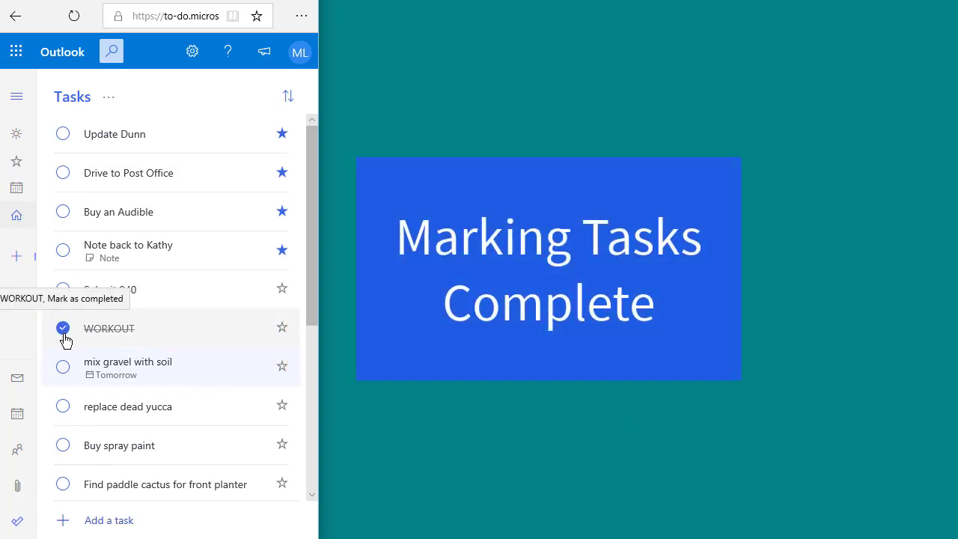
{"action": "left_click", "coordinate": [63, 371]}
{"action": "left_click", "coordinate": [63, 406]}
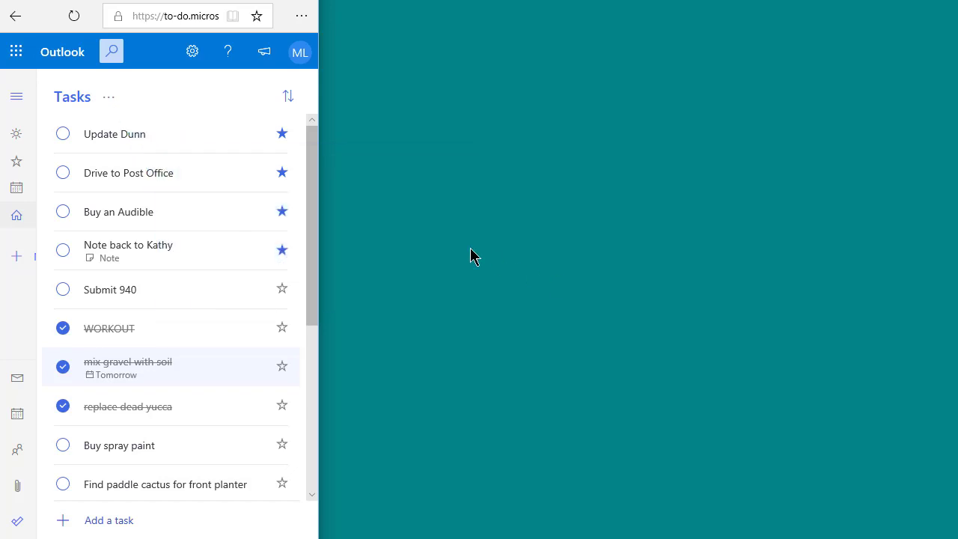
{"action": "left_click", "coordinate": [103, 107]}
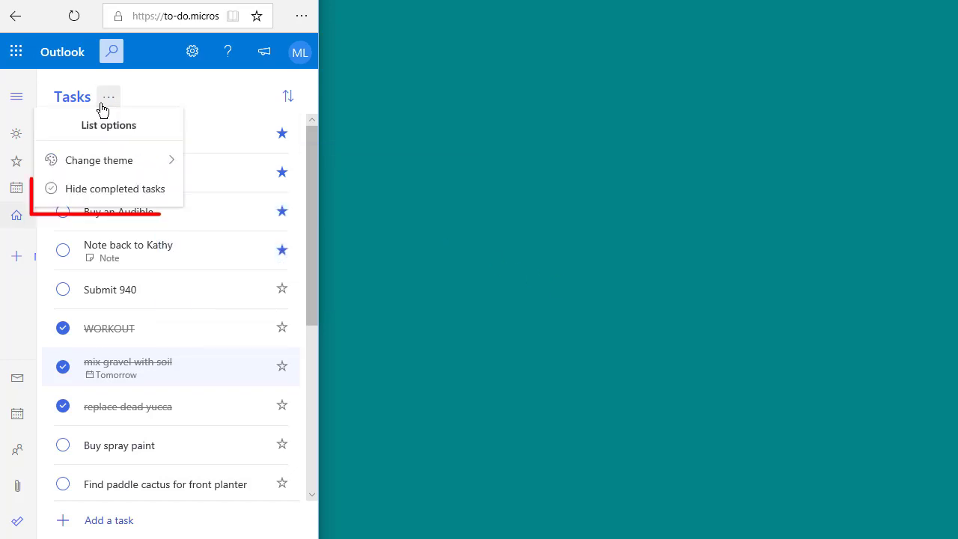
- Choose Hide completed tasks in the Tasks list options
{"action": "left_click", "coordinate": [163, 199]}
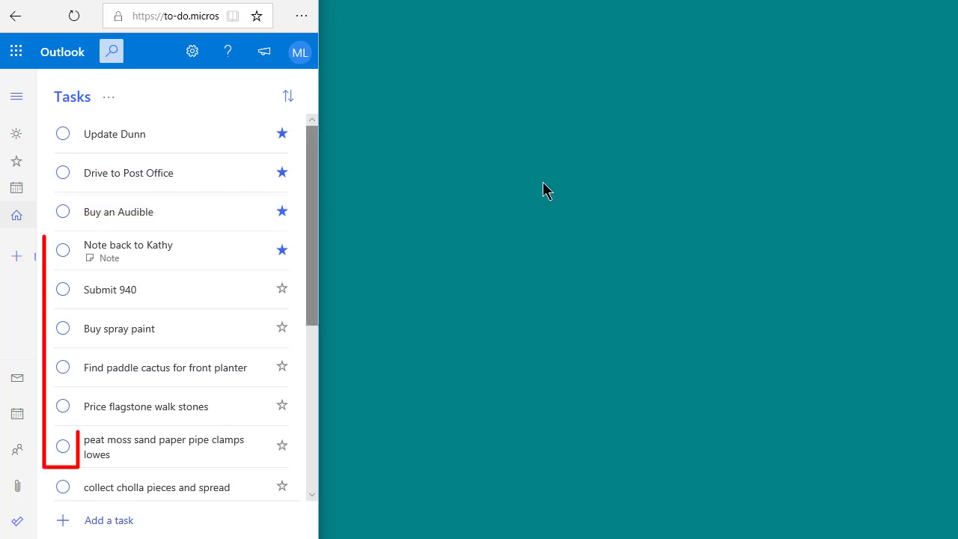